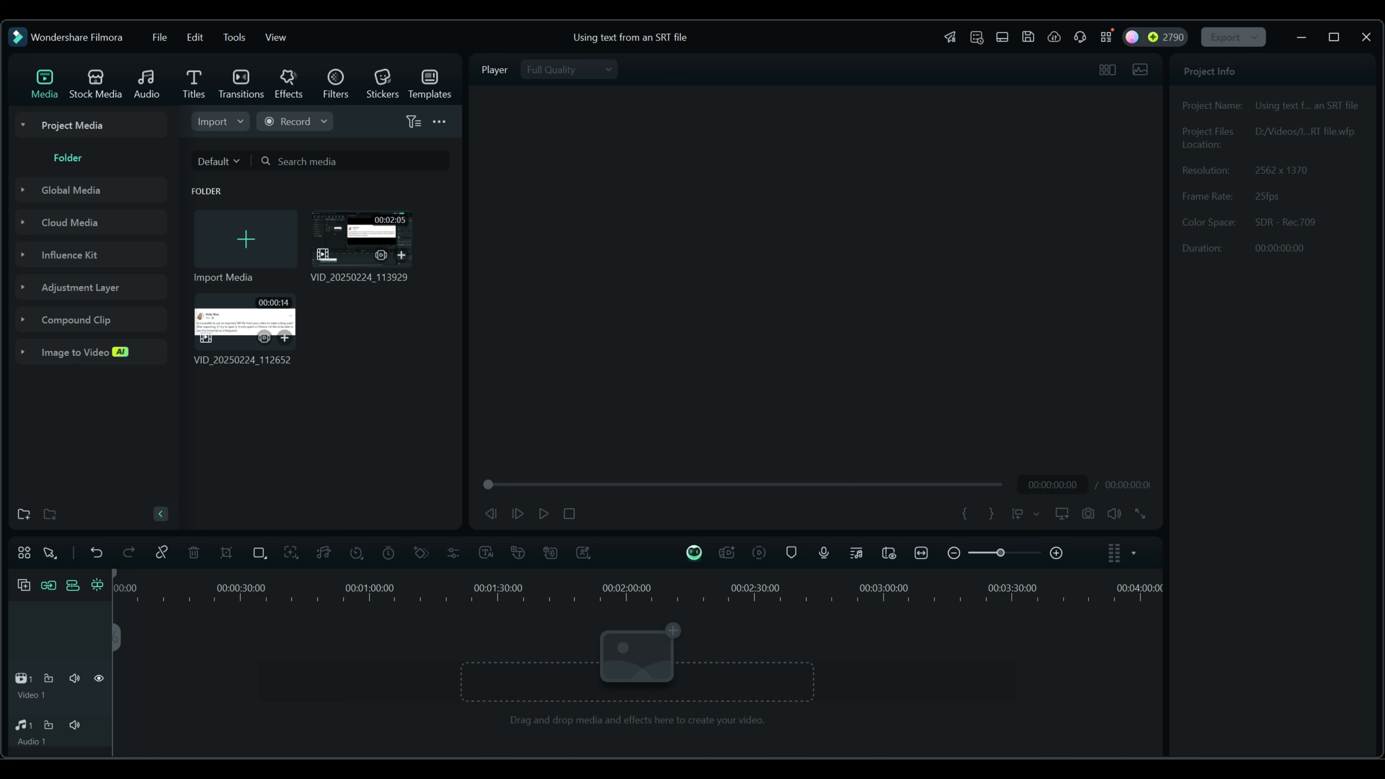
Check the default storage location in the folder preferences, and leave the preferences without changing anything
drag(0, 131, 662, 111)
click(160, 40)
click(180, 383)
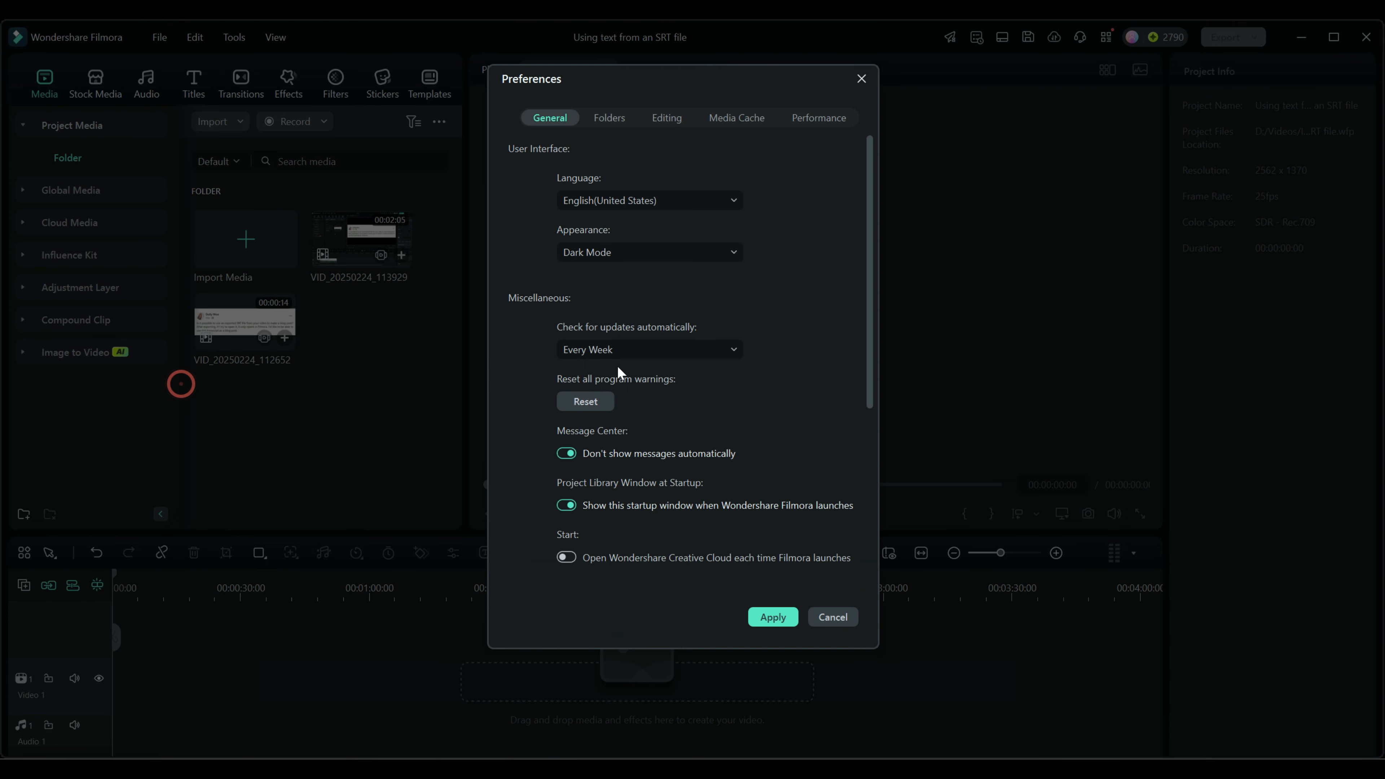
click(611, 119)
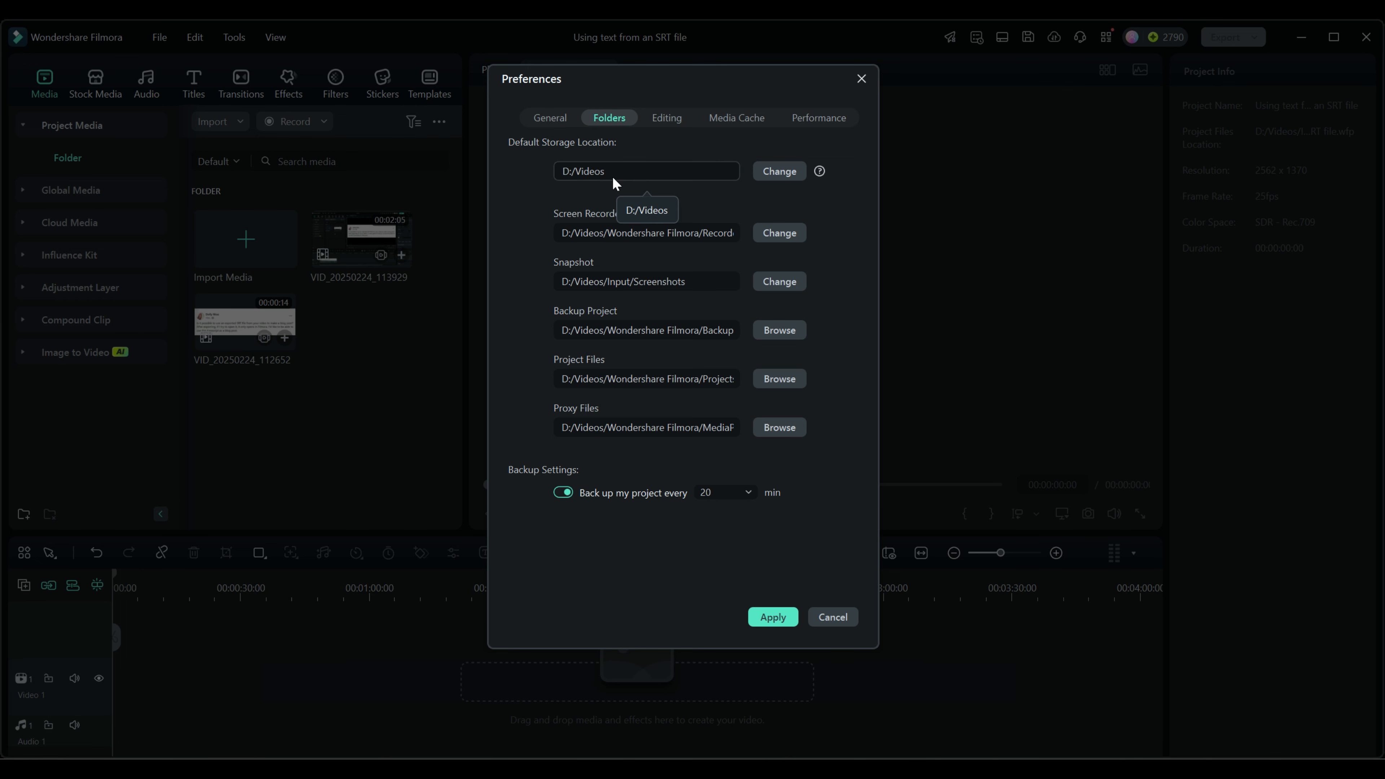
click(825, 616)
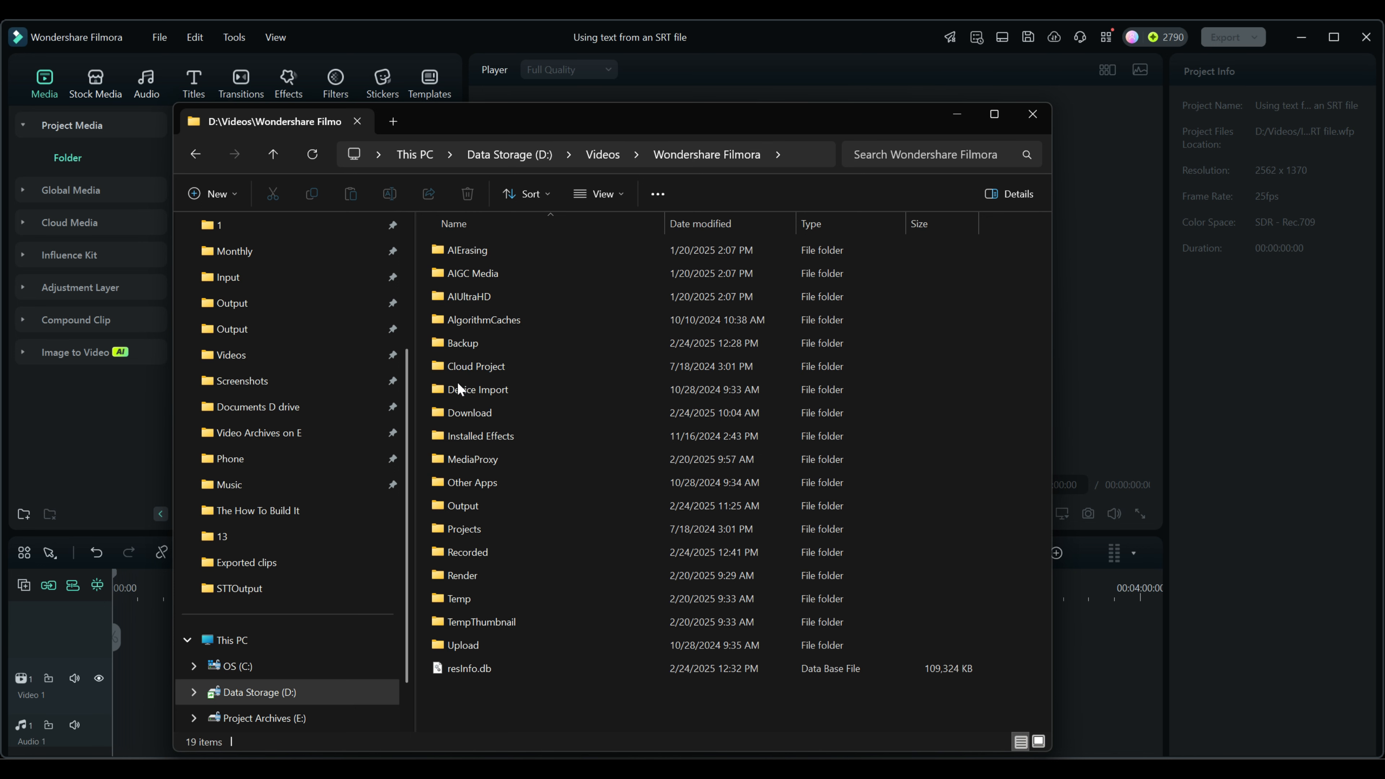
In File Explorer, go to Download\STTOutput within the Wondershare Filmora folder and view Clip_VID_20250201_203019_01.srt in the default text editor
double_click(448, 411)
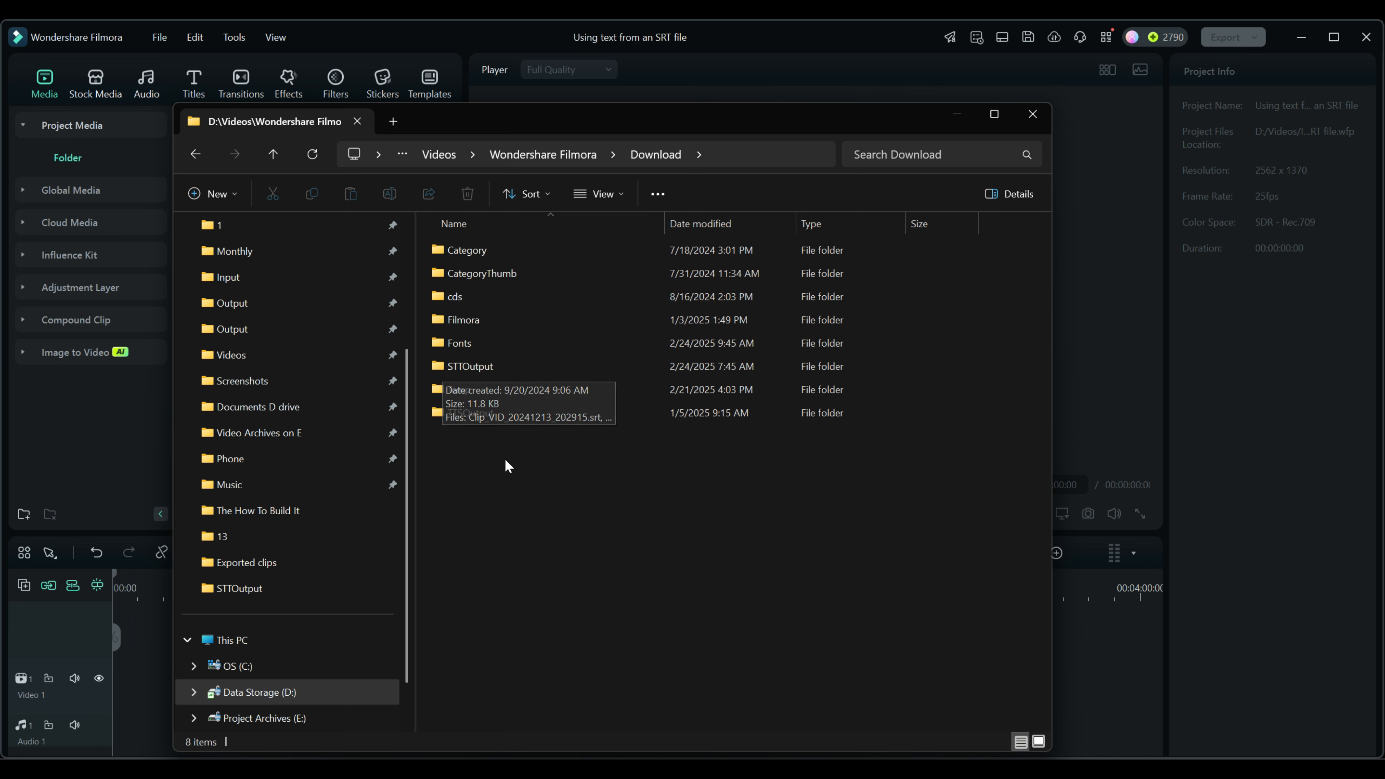
double_click(457, 366)
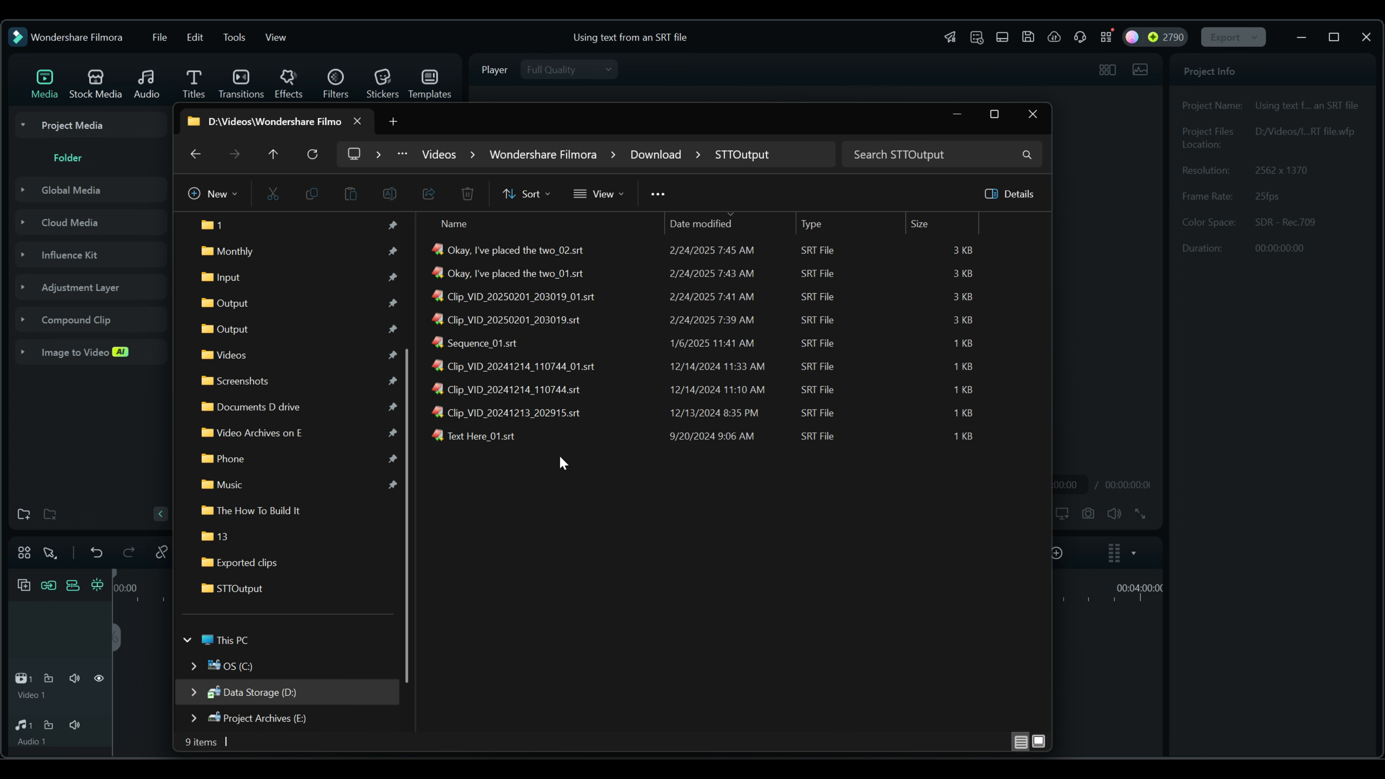
drag(603, 124, 596, 88)
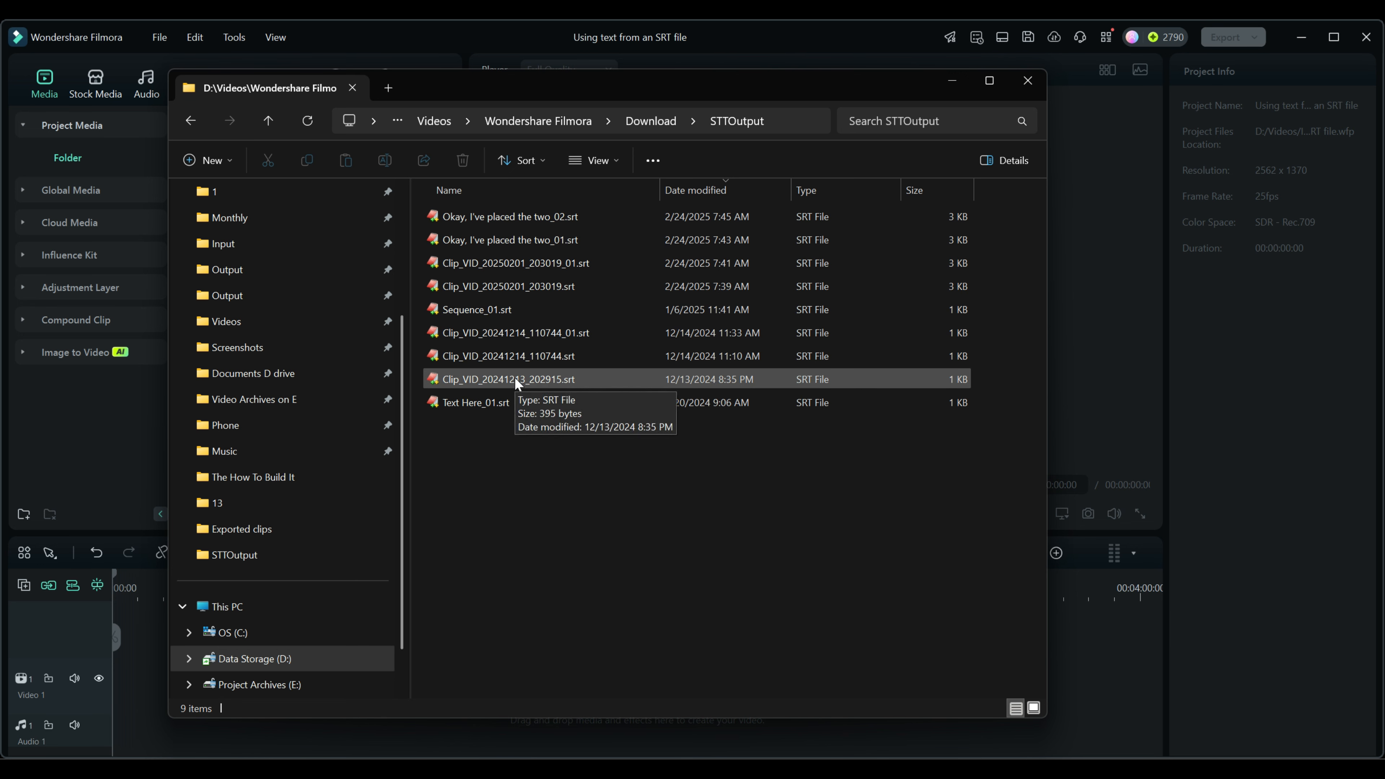
double_click(450, 261)
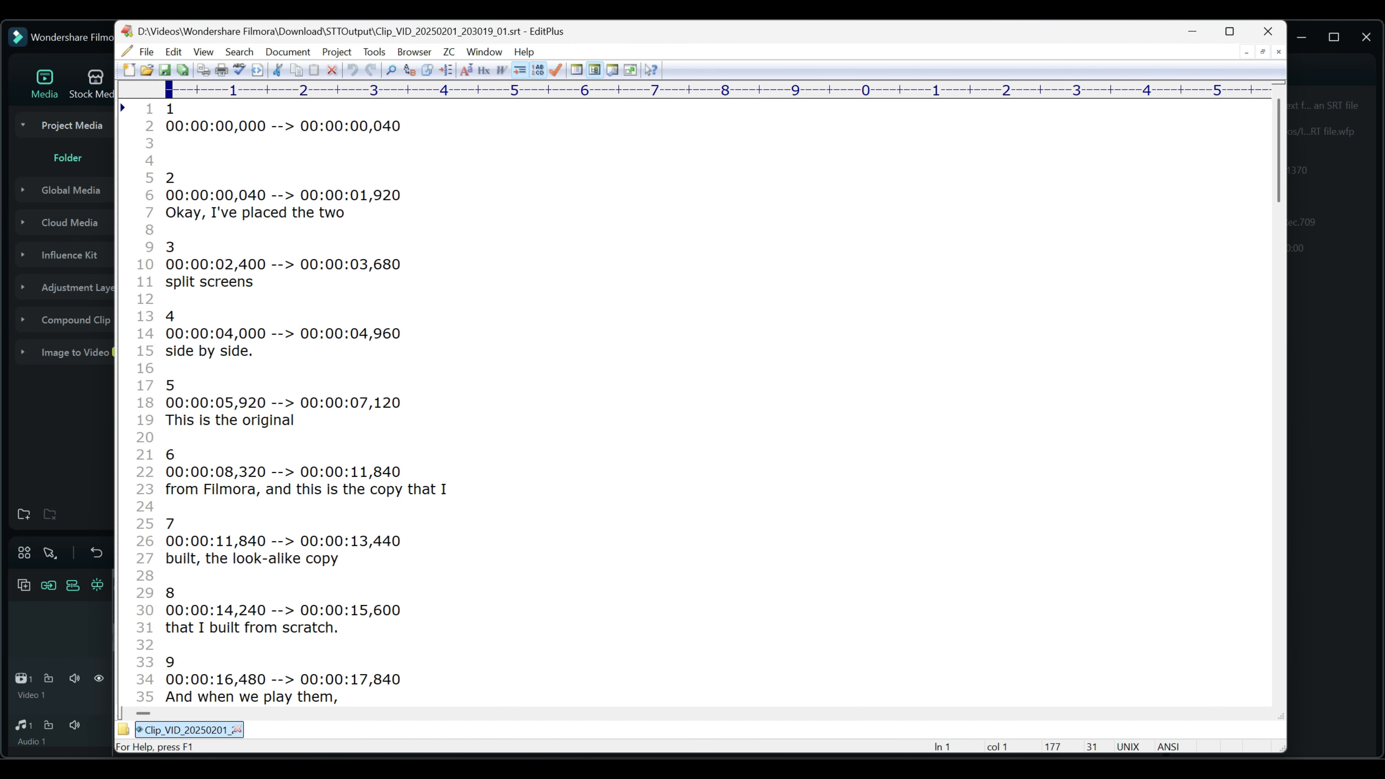
click(1267, 31)
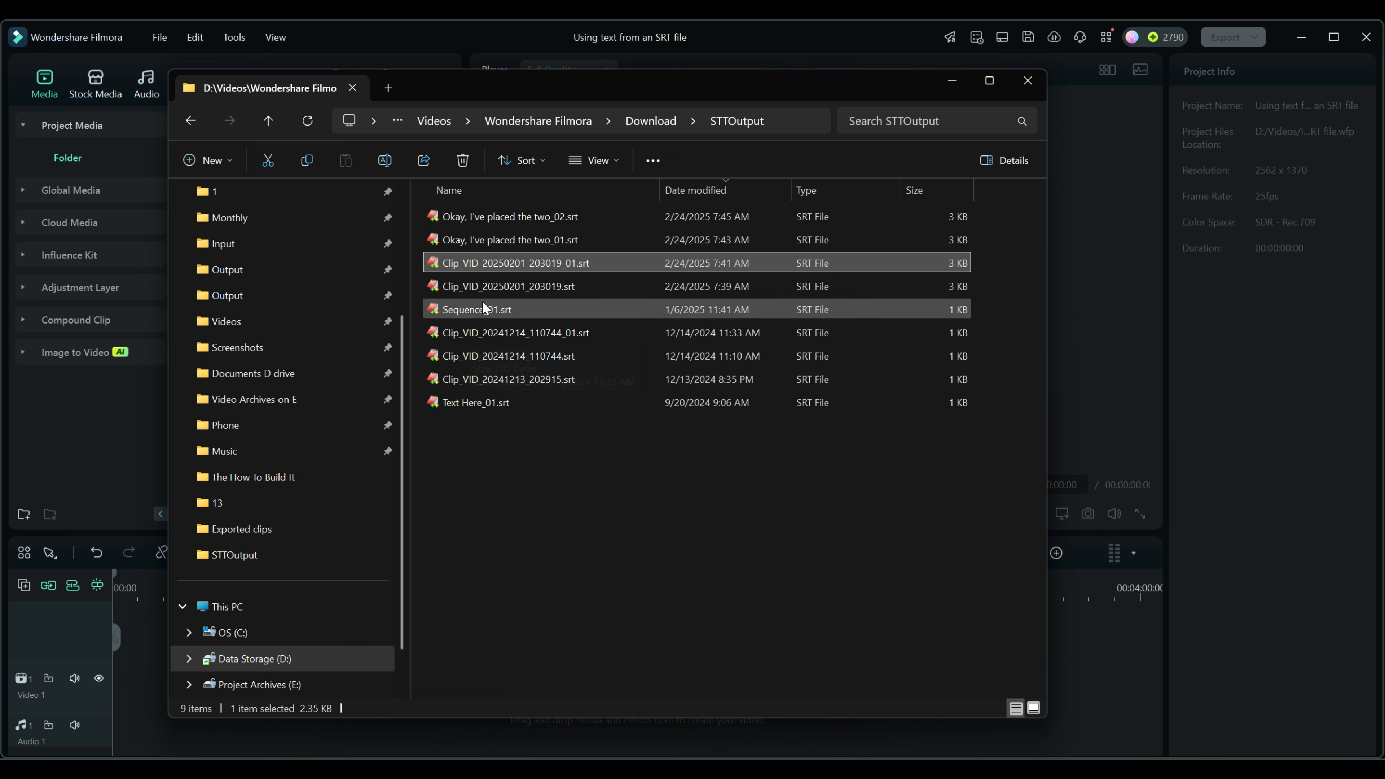
View Clip_VID_20250201_203019.srt in Notepad, and close both Notepad and the STTOutput folder window
right_click(484, 285)
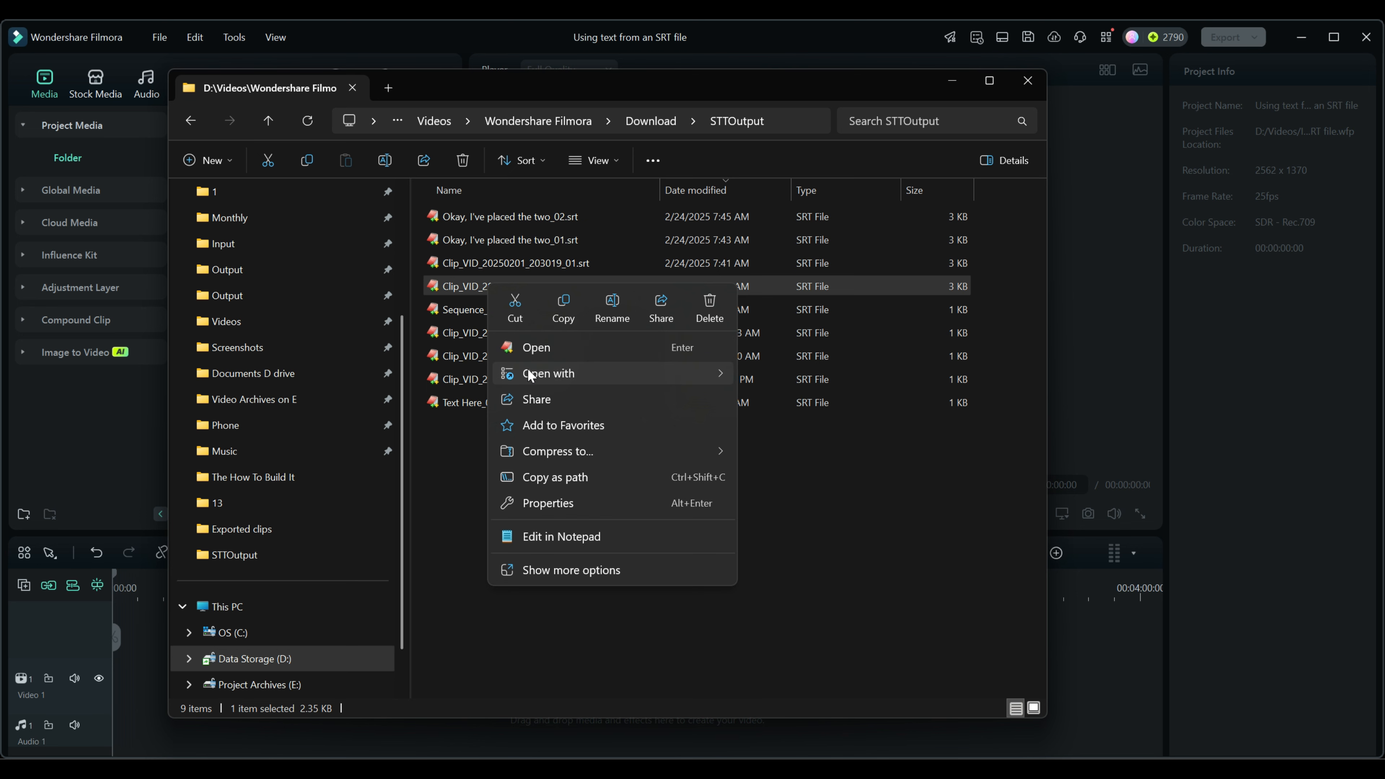
mouse_move(527, 372)
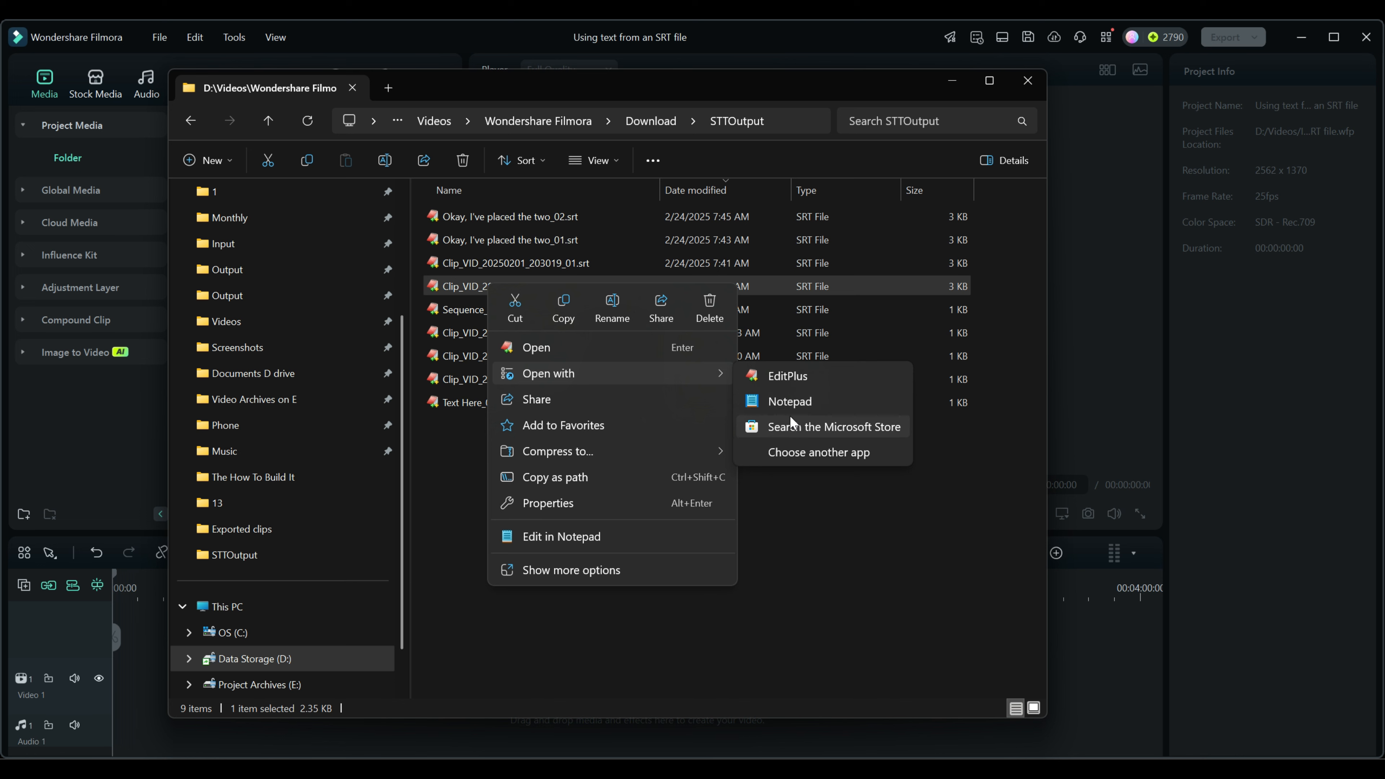
click(786, 400)
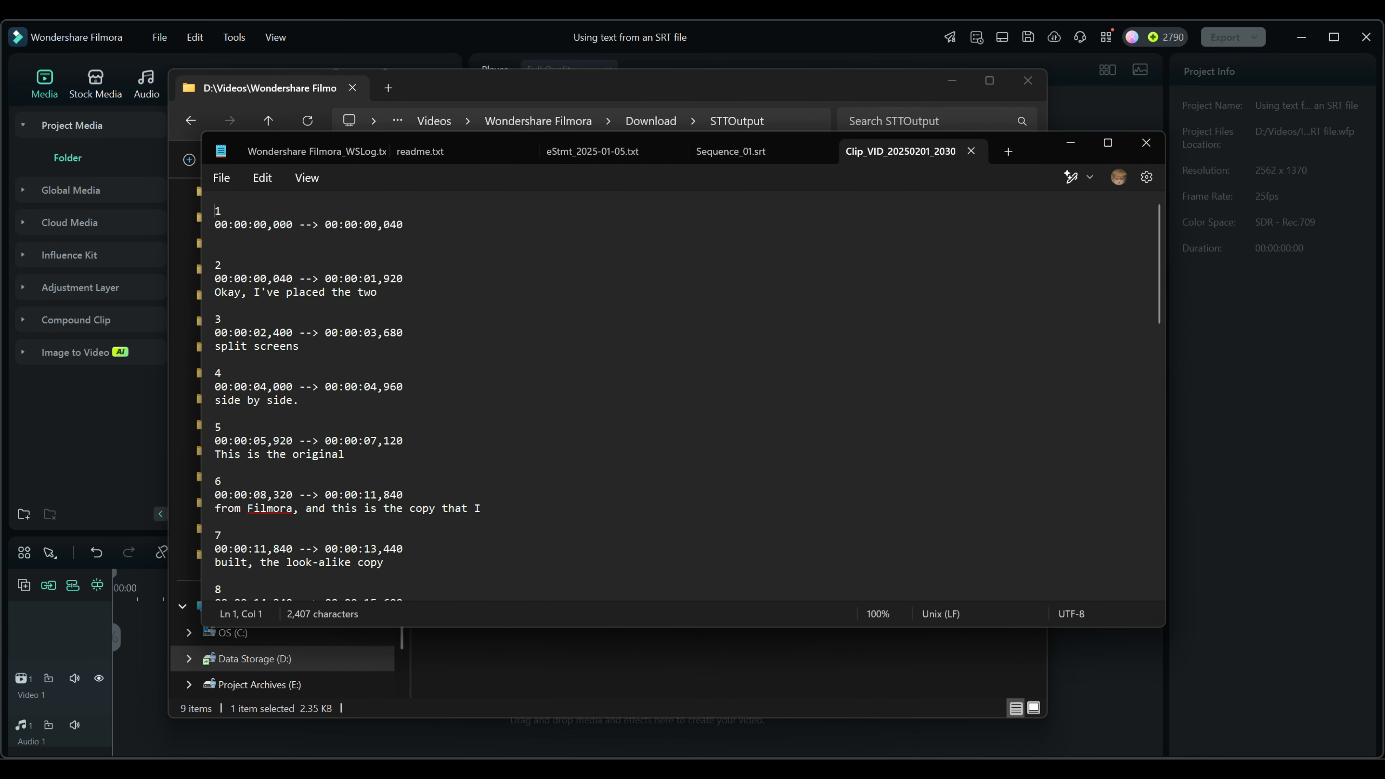
scroll(509, 362, down, 1)
scroll(516, 361, up, 1)
click(1145, 143)
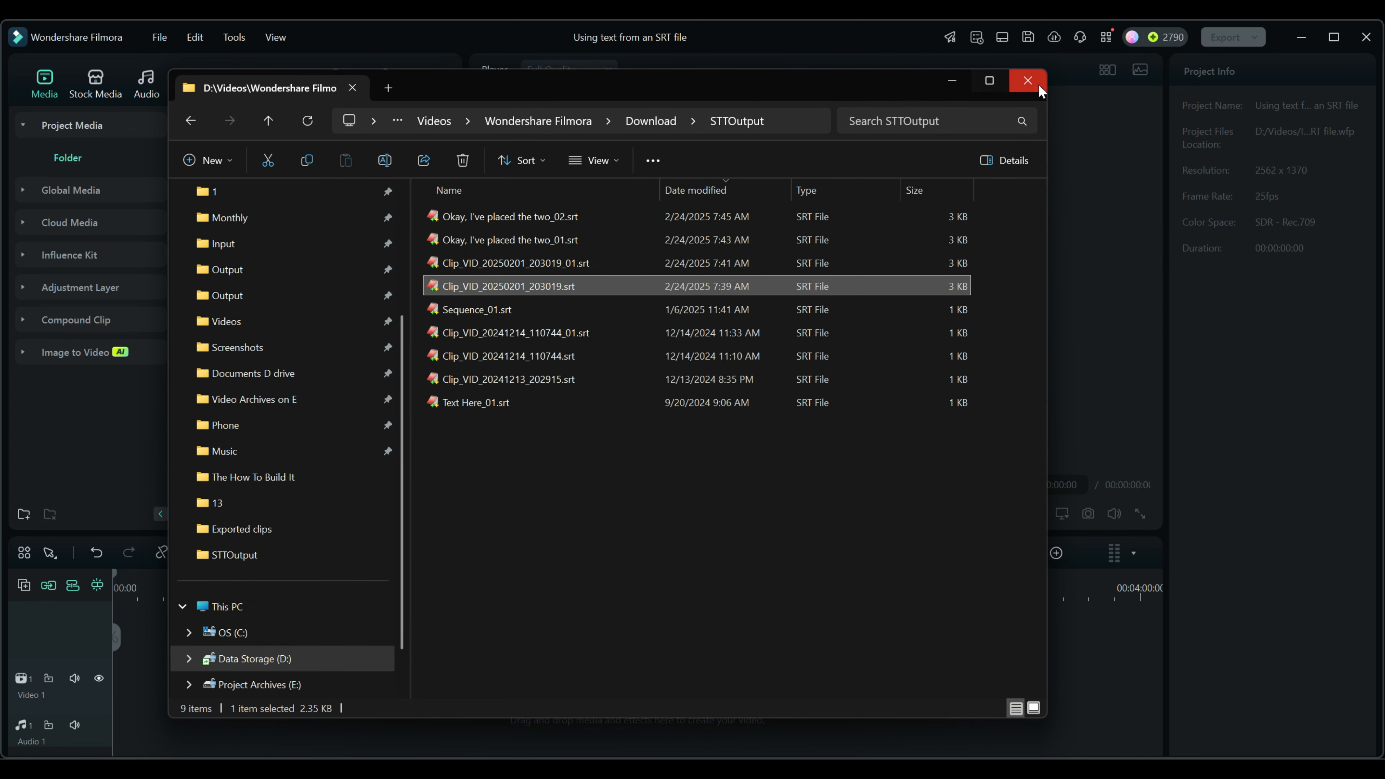
click(1028, 79)
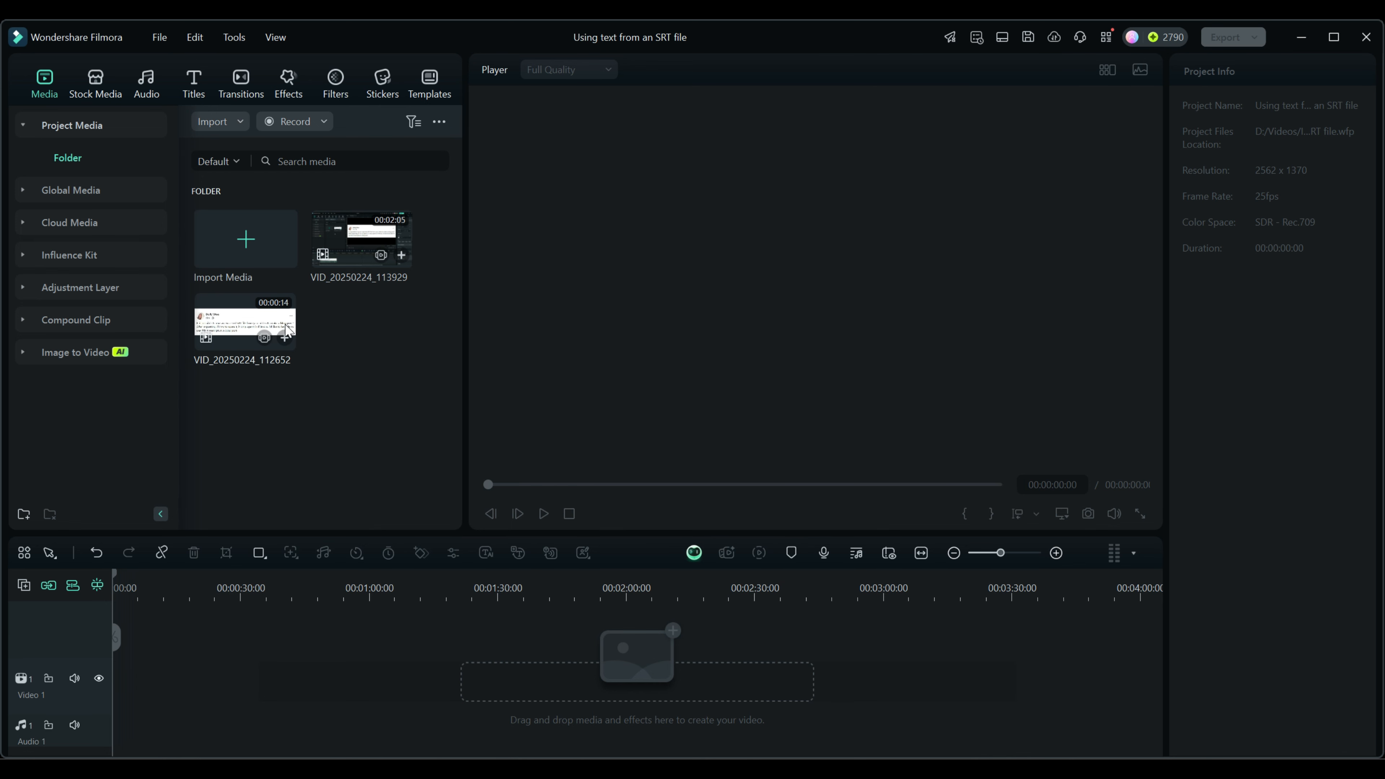
Place the clip VID_20250224_112652 at the start of the Video 1 track
click(248, 317)
drag(248, 317, 121, 682)
key(Return)
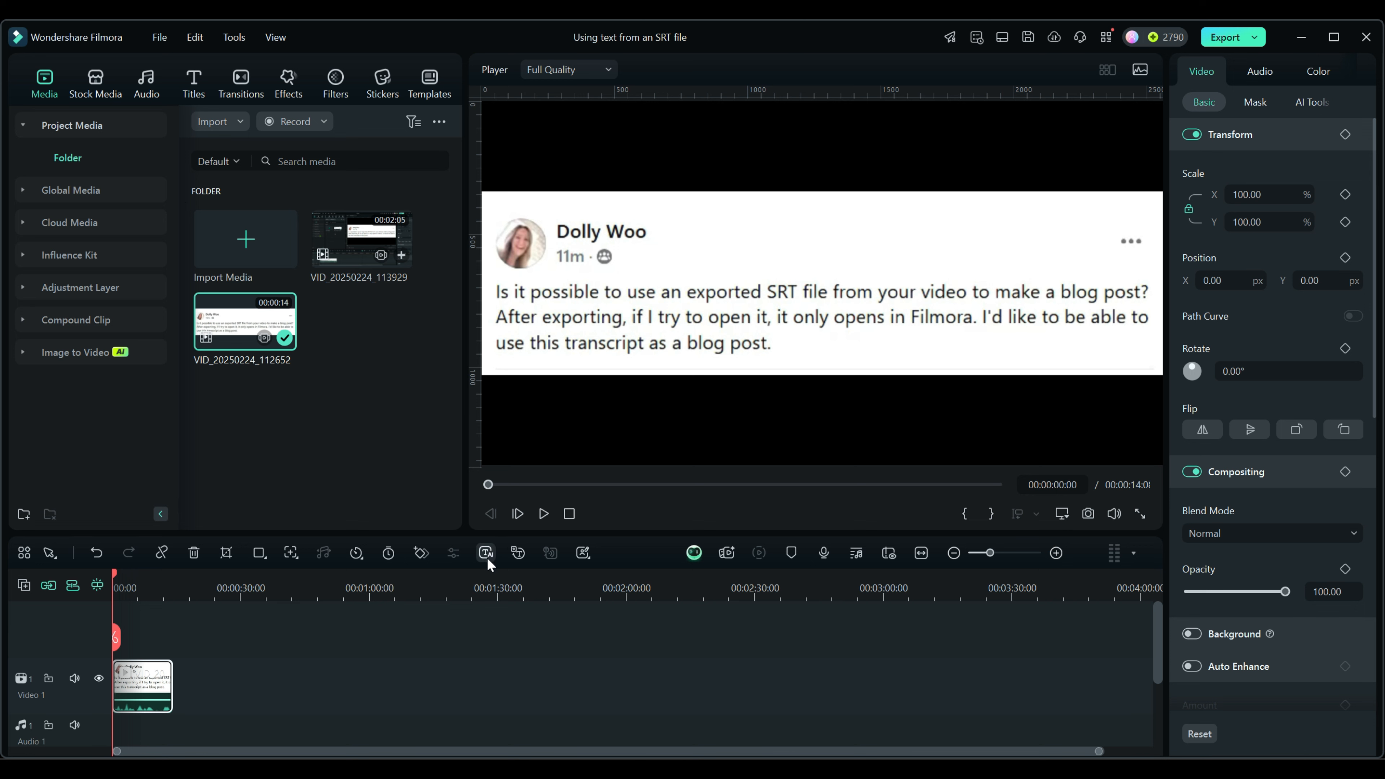
Customize the timeline toolbar to include the AI Text Based Editing tool and save the layout
click(24, 552)
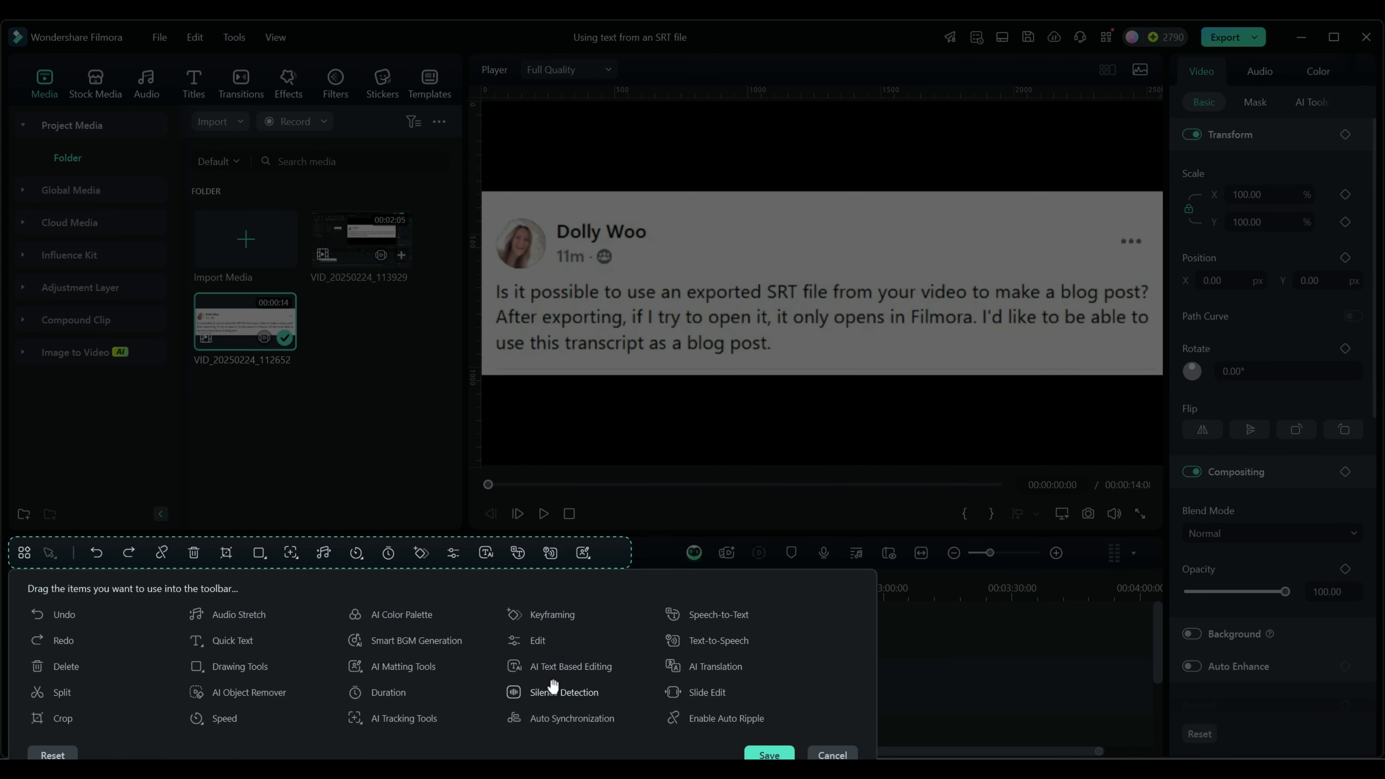
drag(566, 666, 482, 556)
click(766, 755)
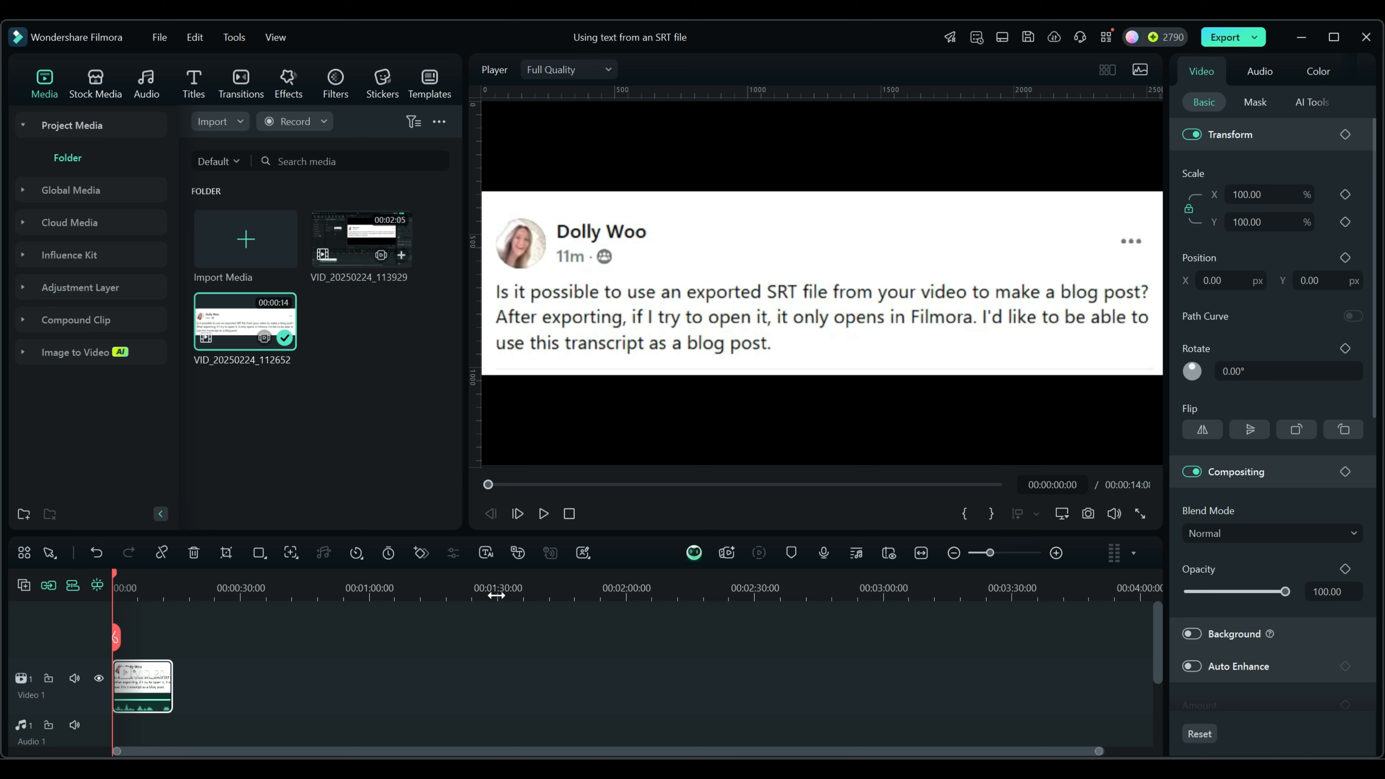
Generate an English (US) transcript of the timeline clip with AI Text Based Editing and delete all silent clips
click(485, 552)
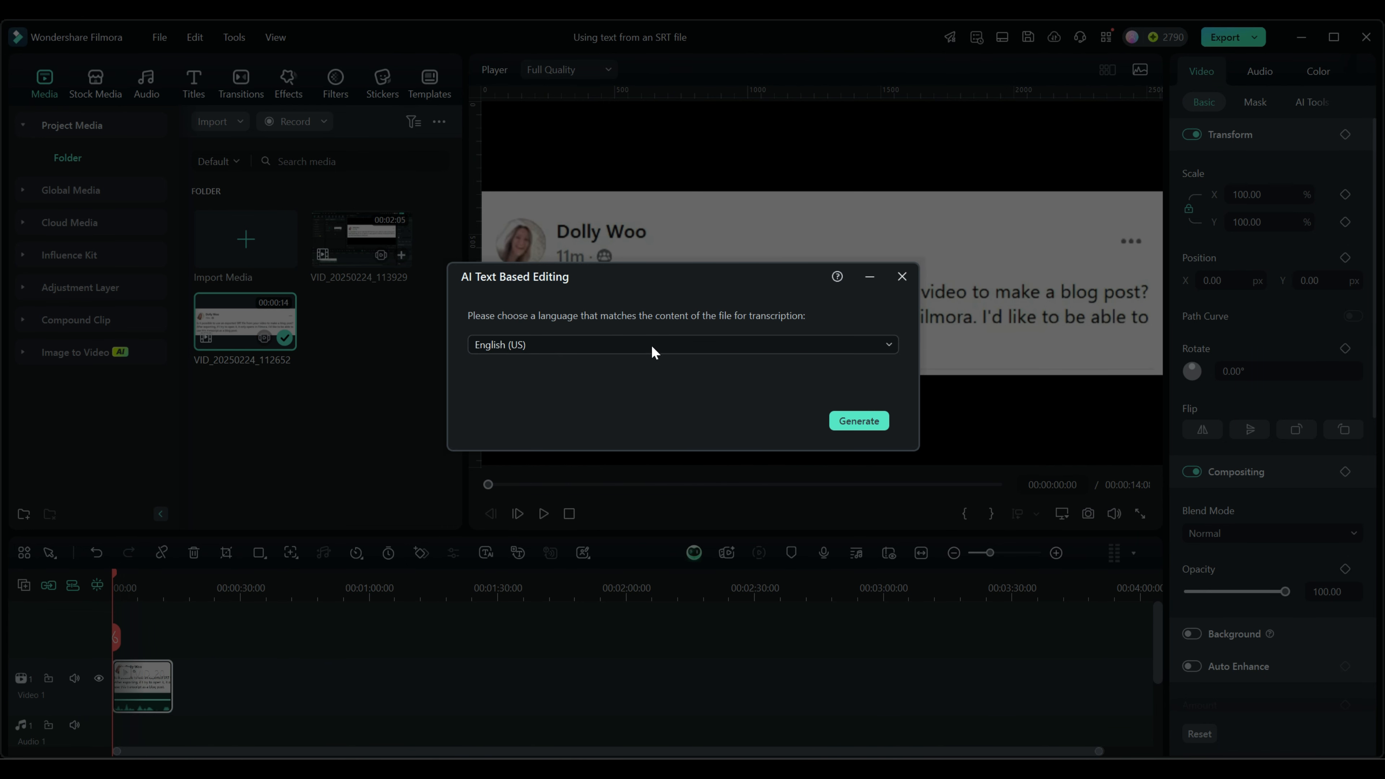
click(858, 423)
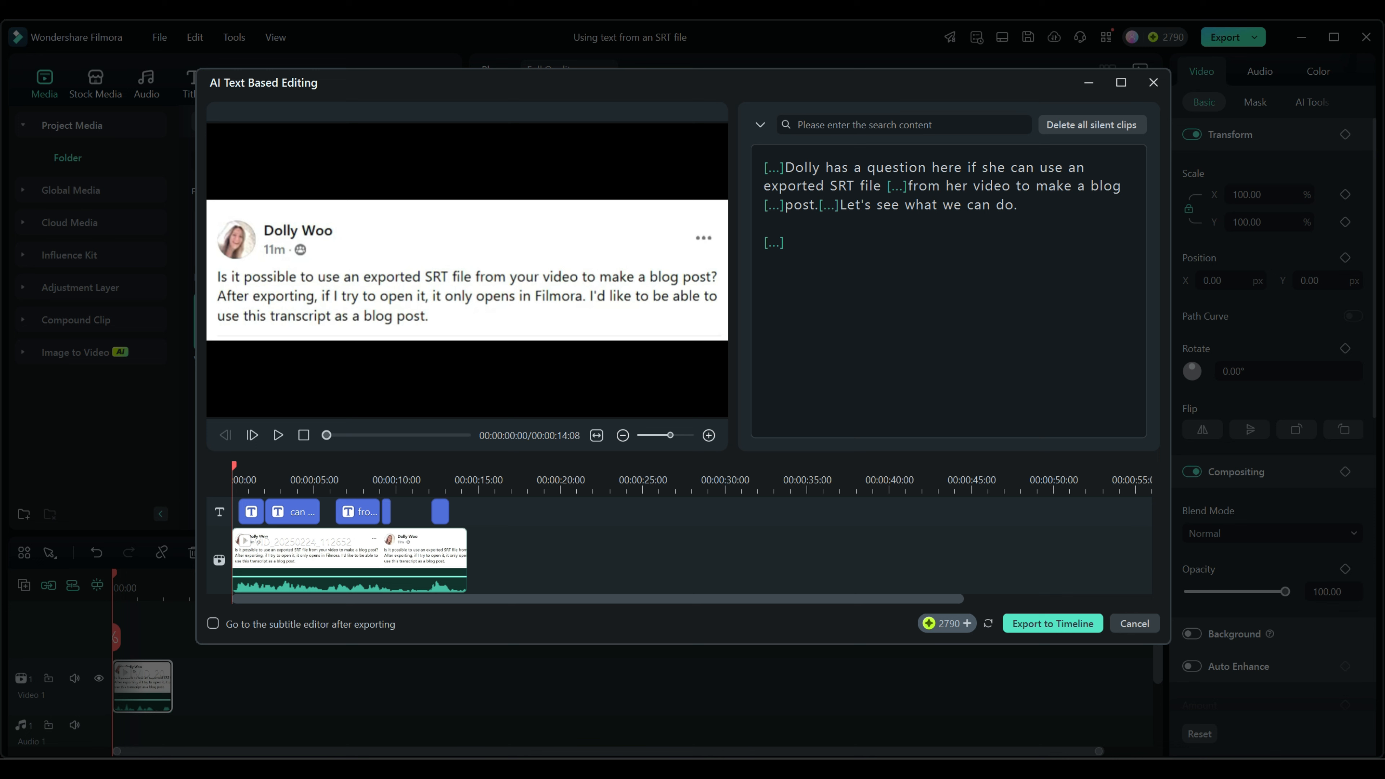
click(909, 185)
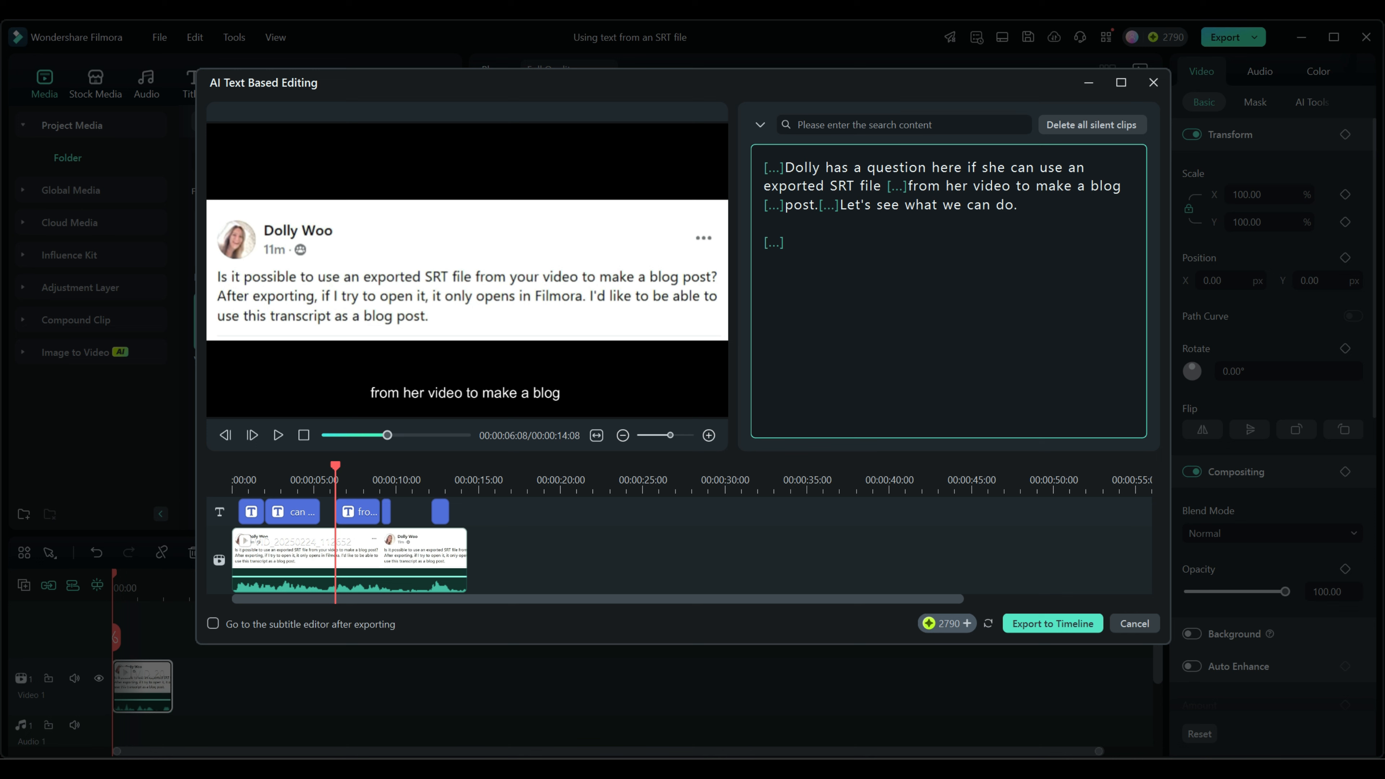
click(1067, 123)
Copy the entire transcript text from AI Text Based Editing
click(820, 185)
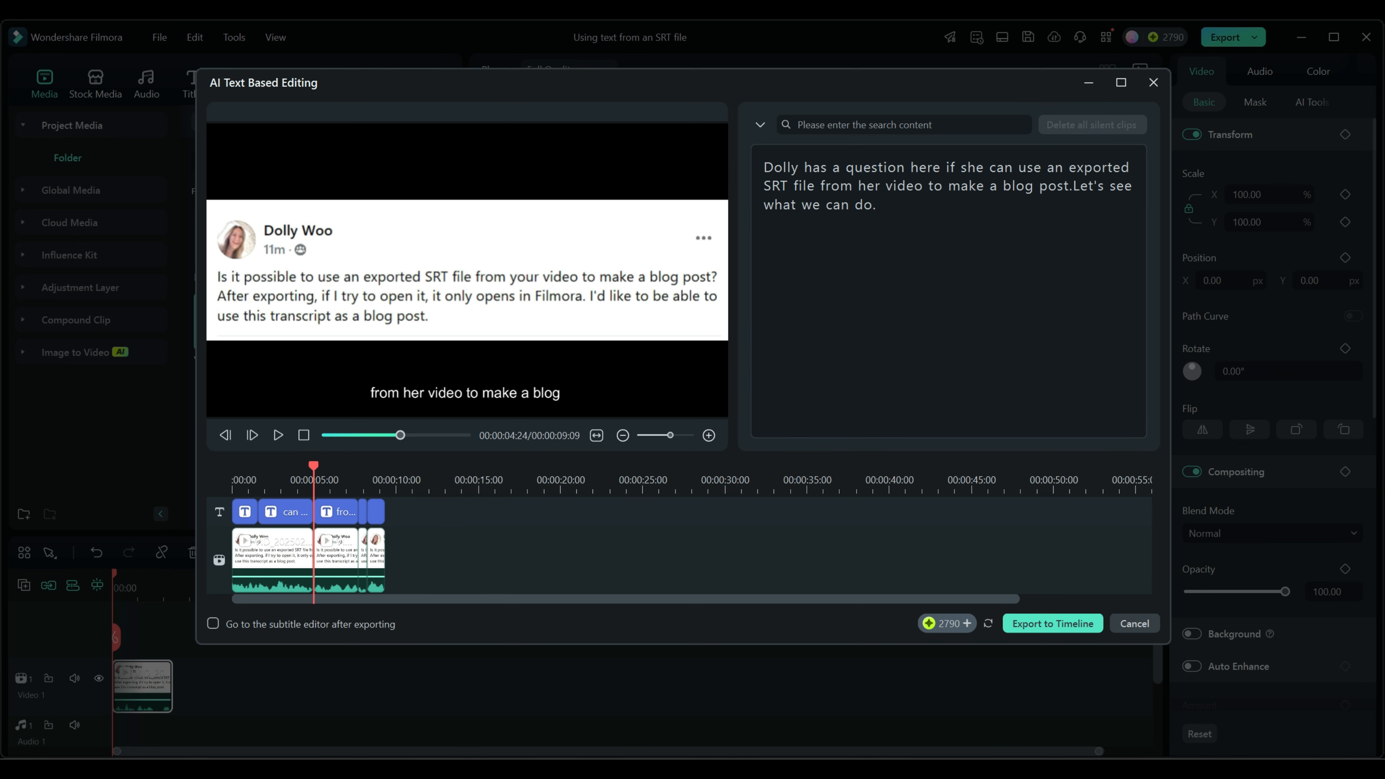
key(ctrl+a)
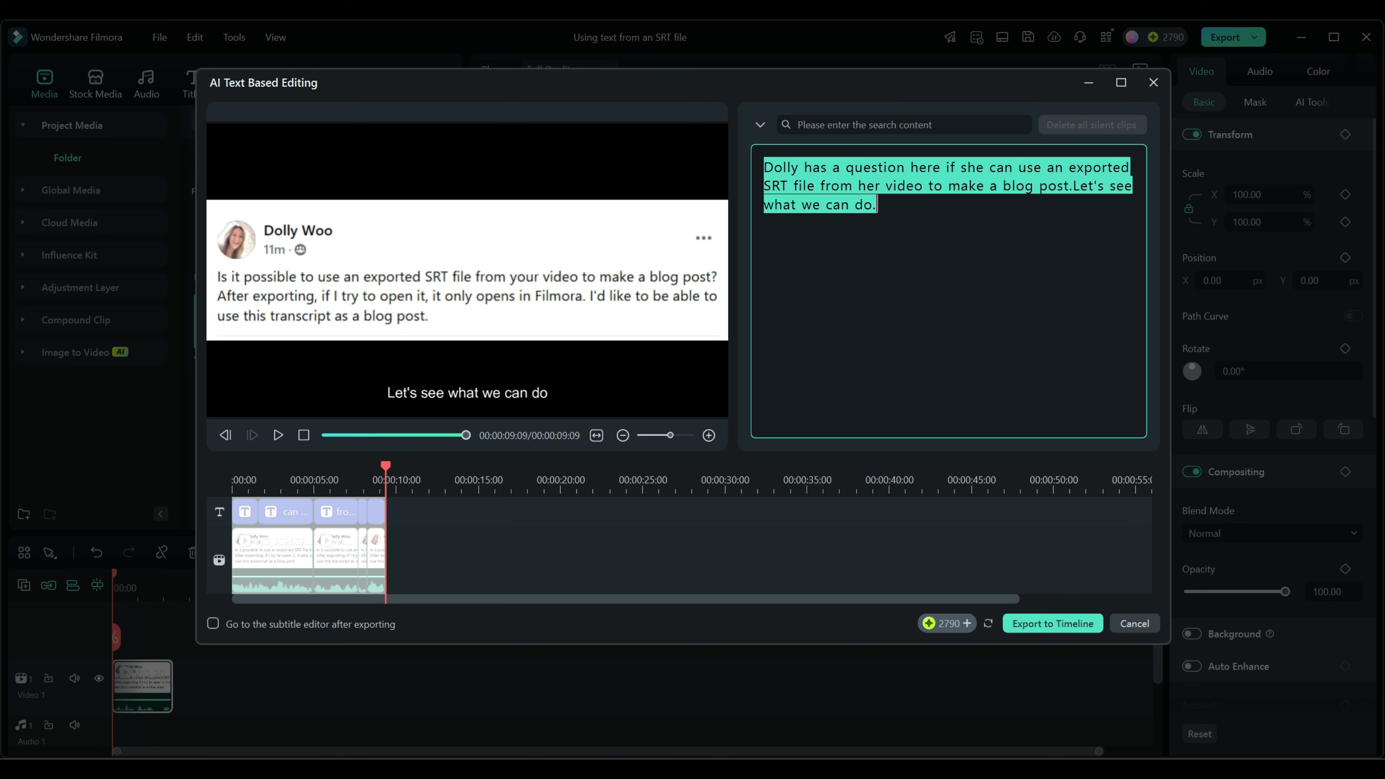
right_click(828, 183)
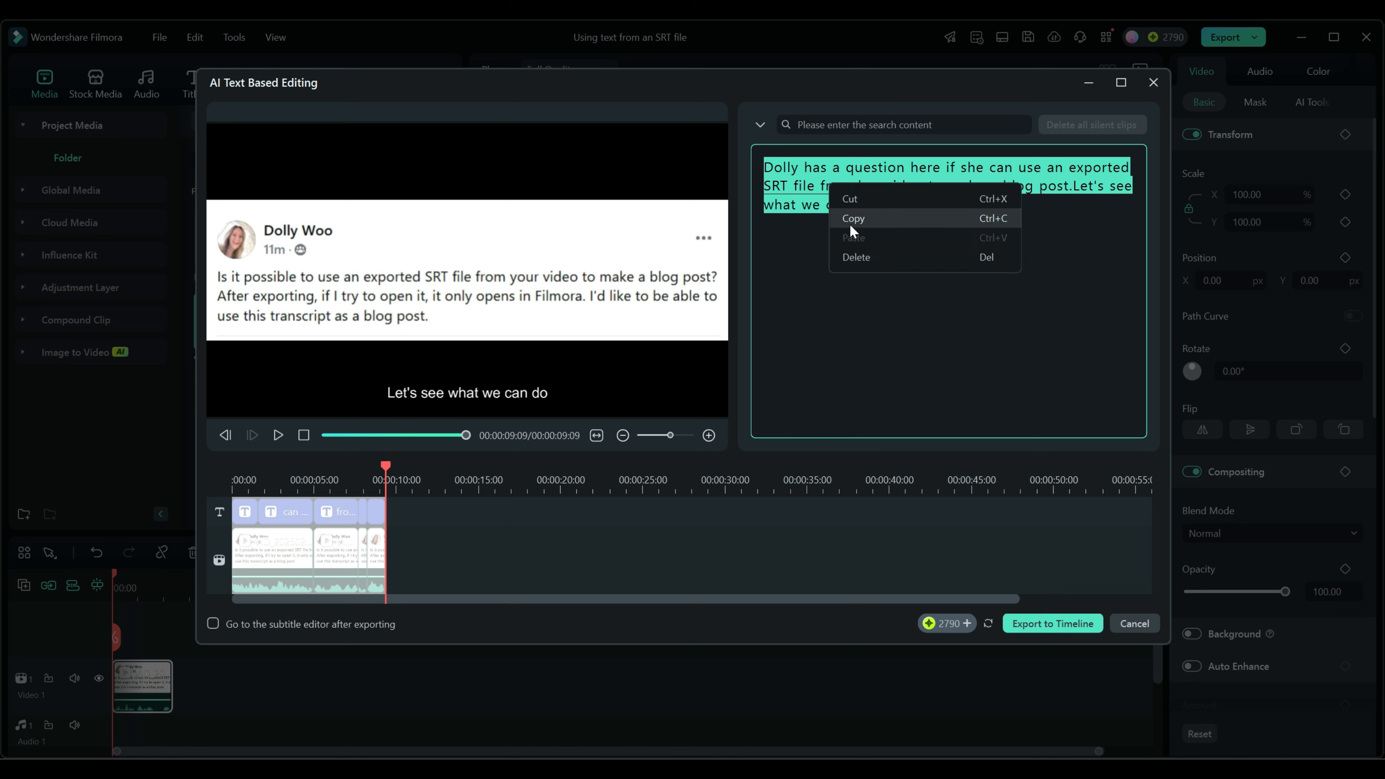
click(853, 219)
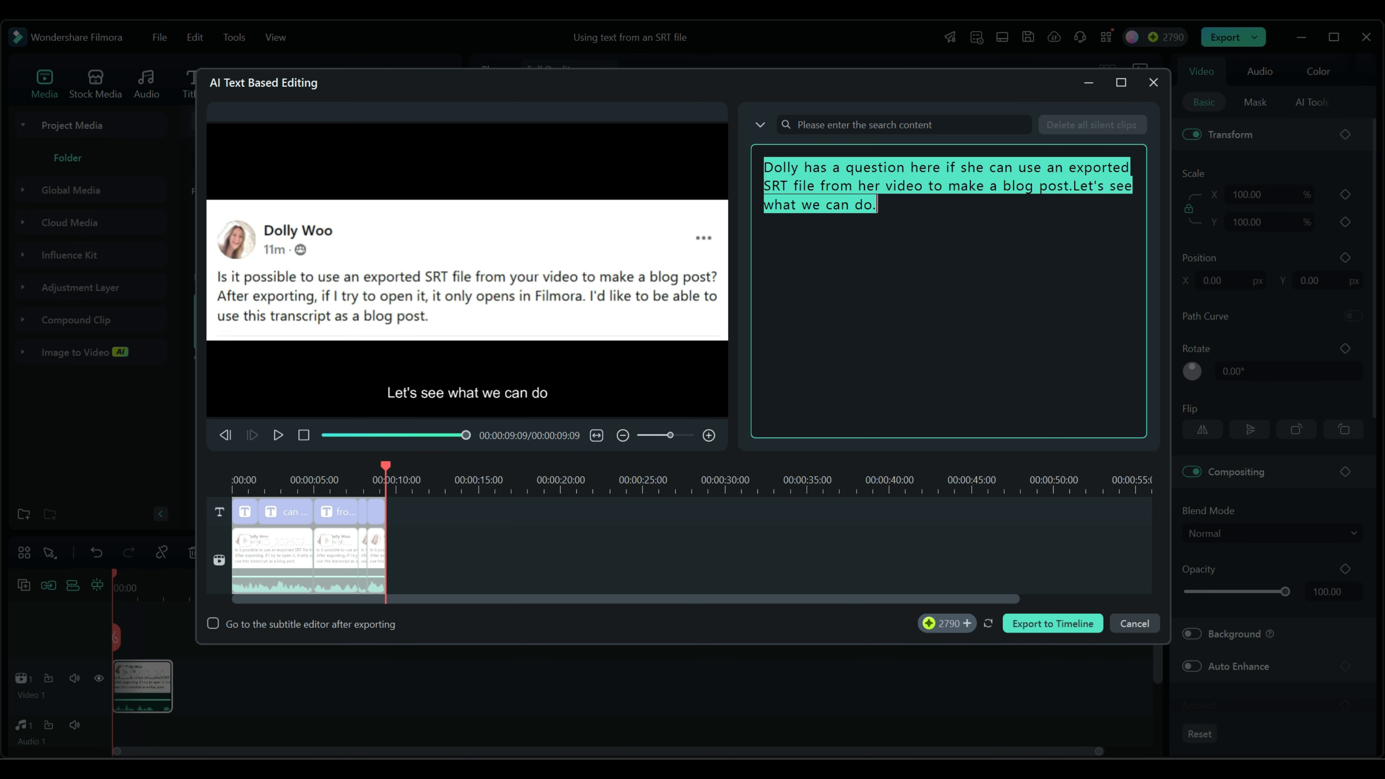
click(579, 732)
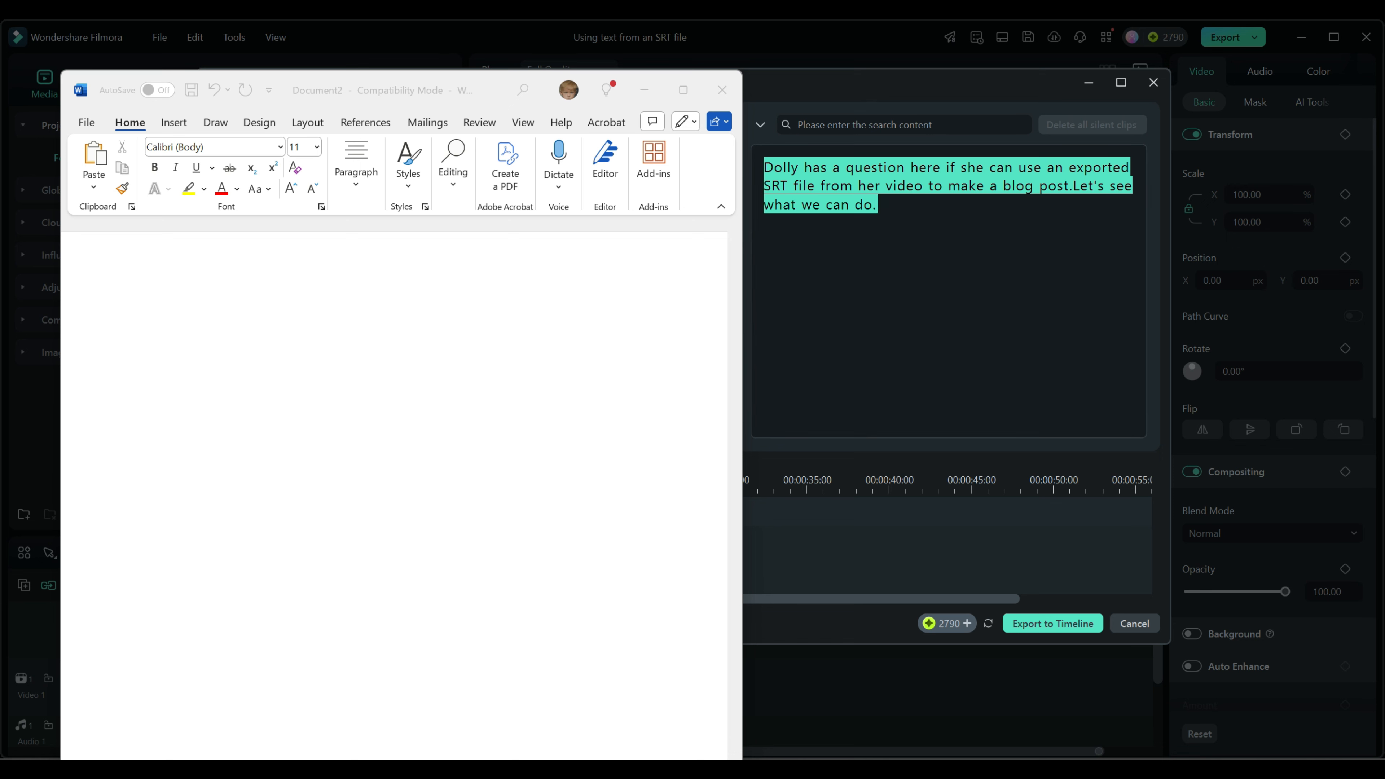
right_click(814, 192)
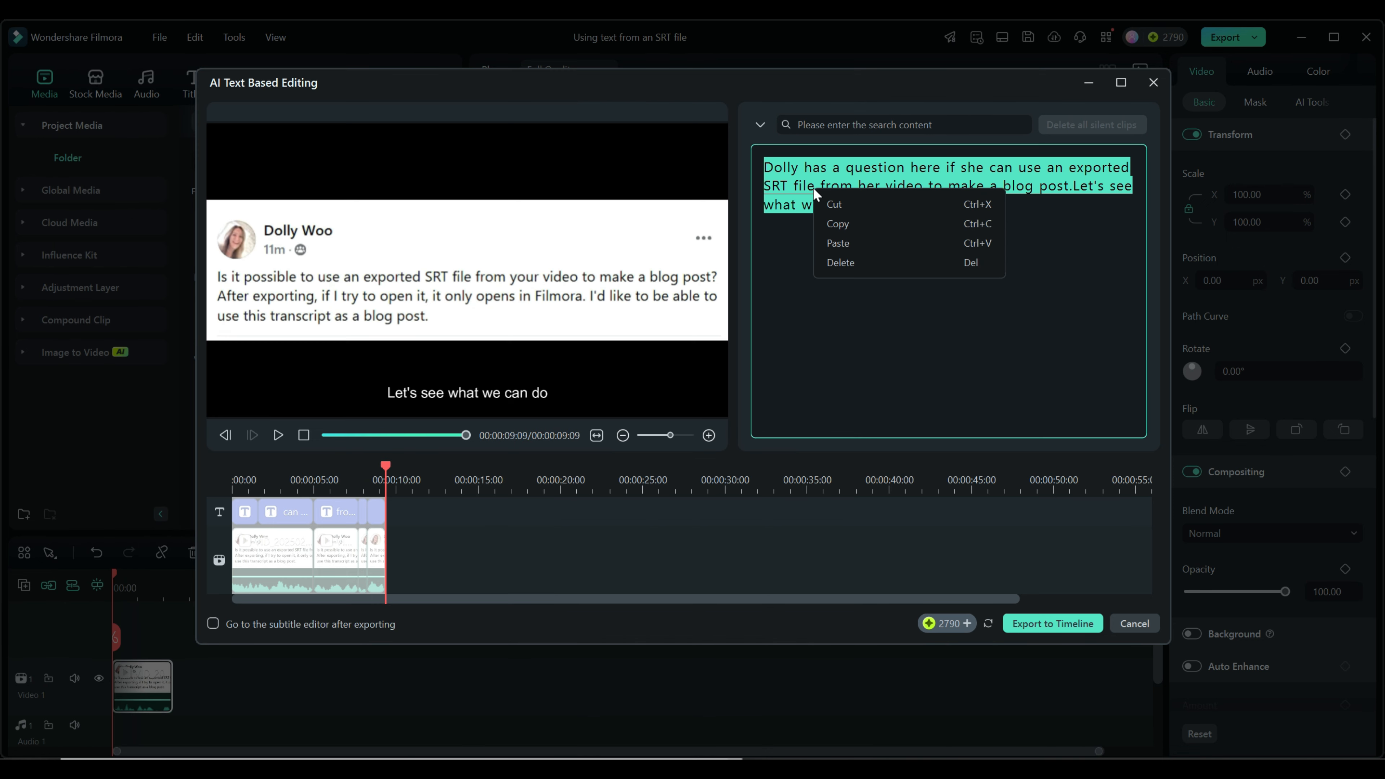
click(838, 223)
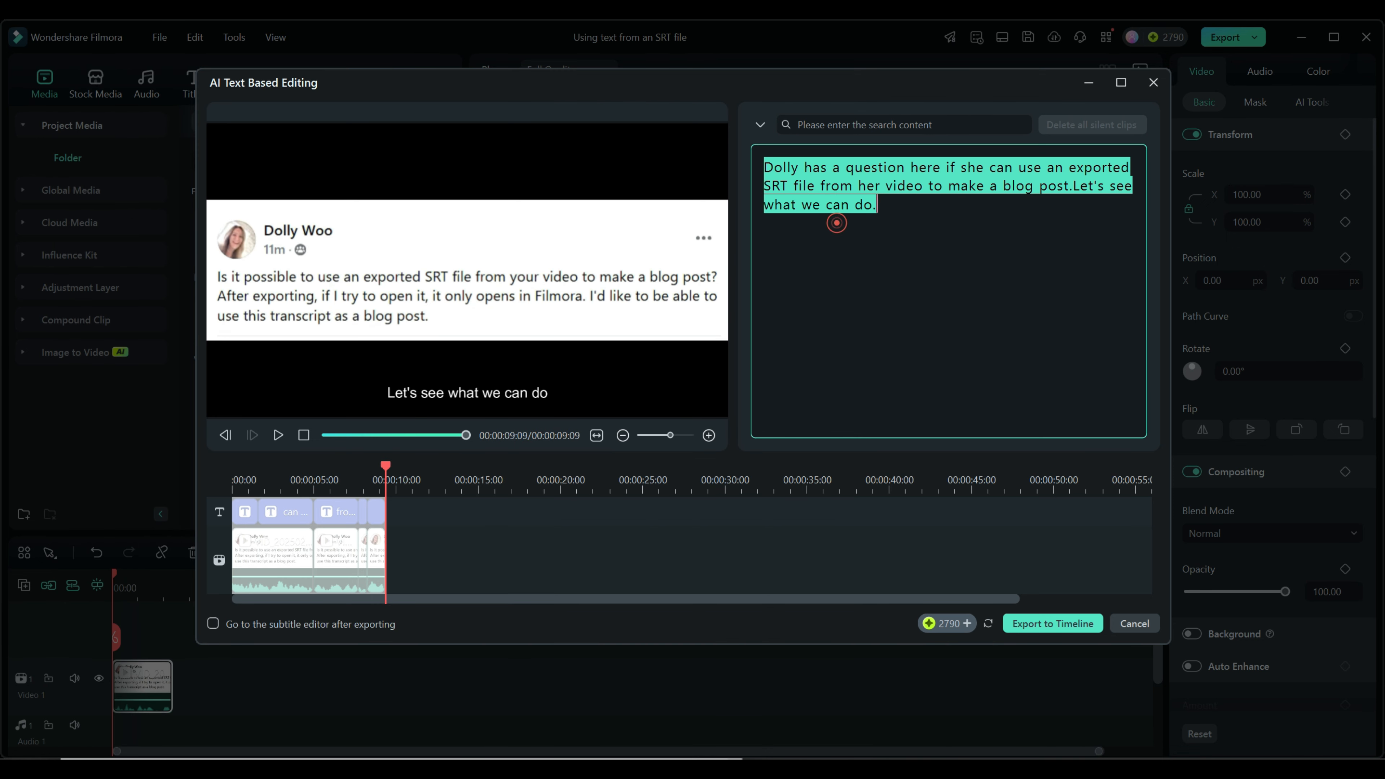
Switch to the blank Word document, paste the transcript, and start a new paragraph before "Let's see what we can do."
click(682, 739)
click(154, 309)
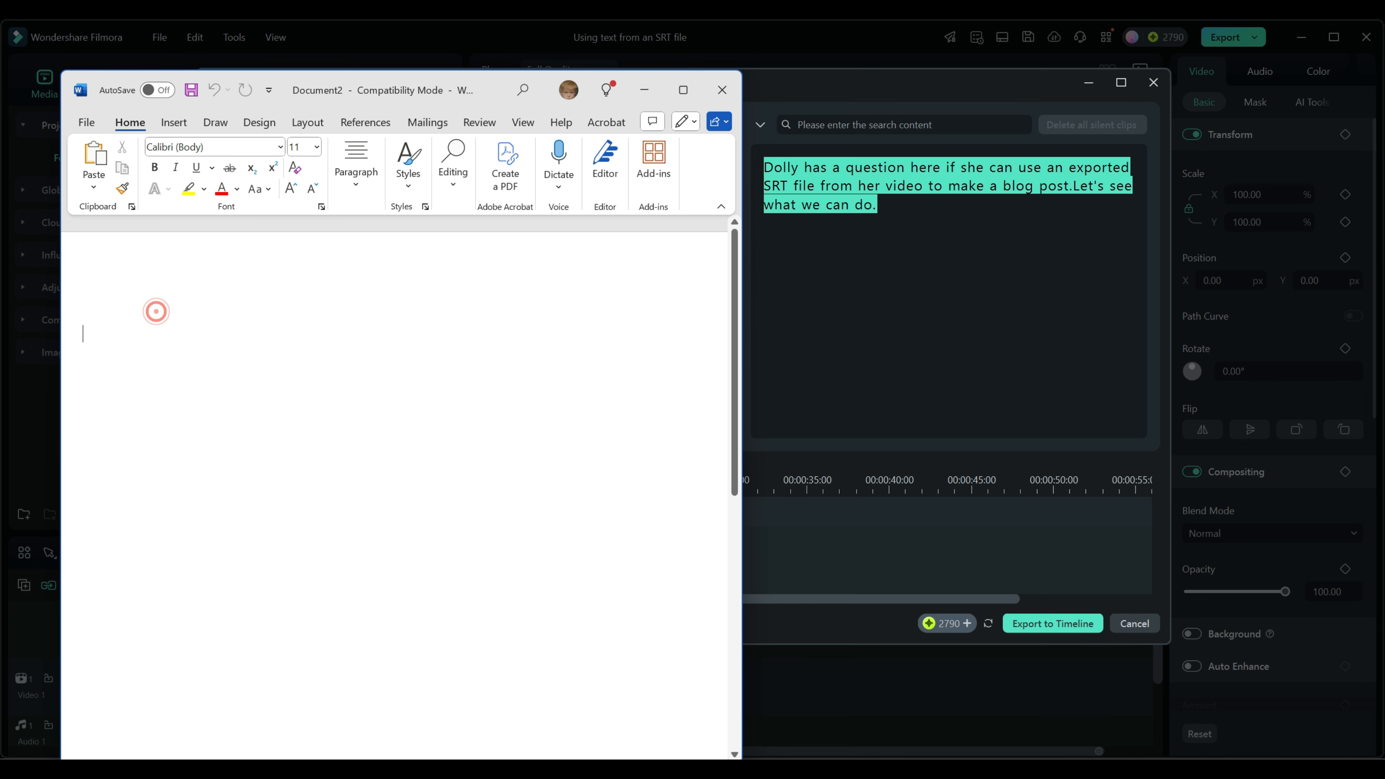
key(ctrl+v)
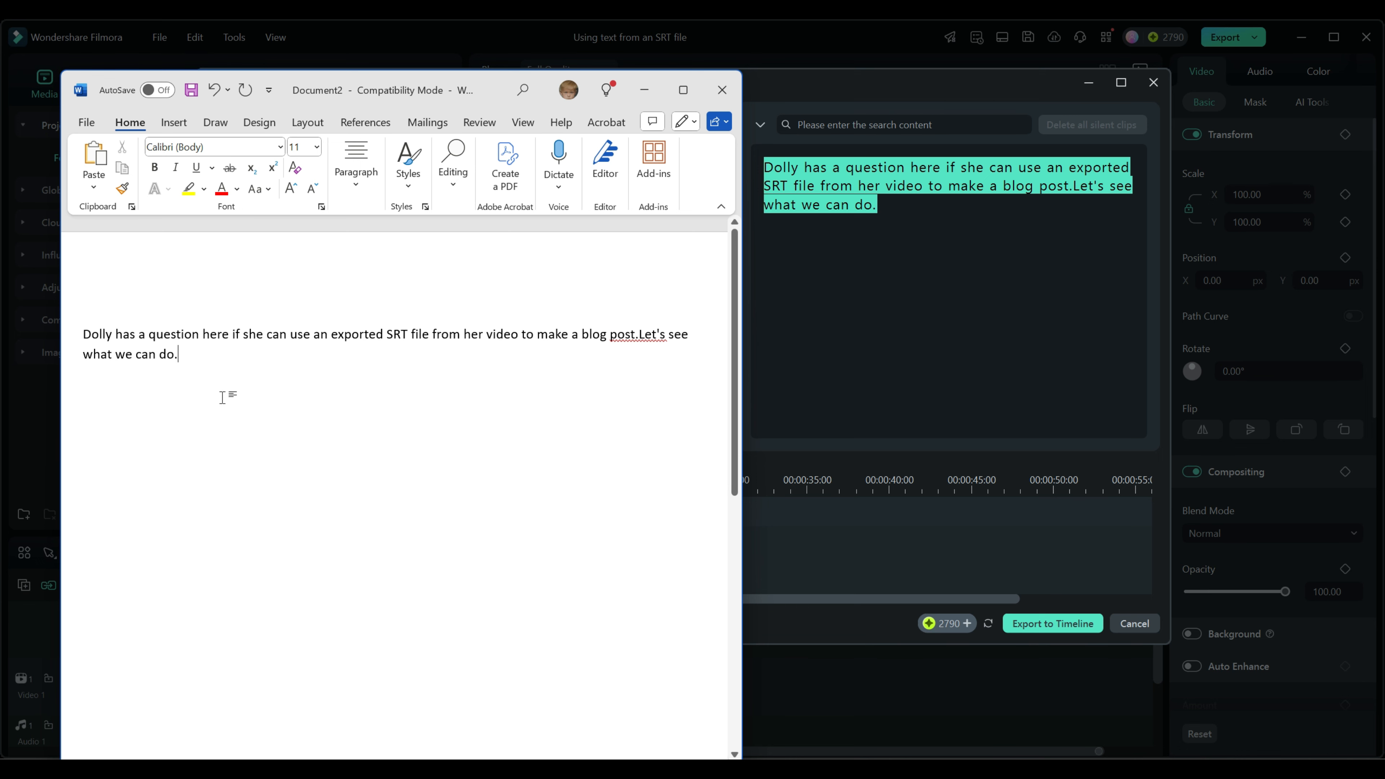
click(637, 334)
key(Return)
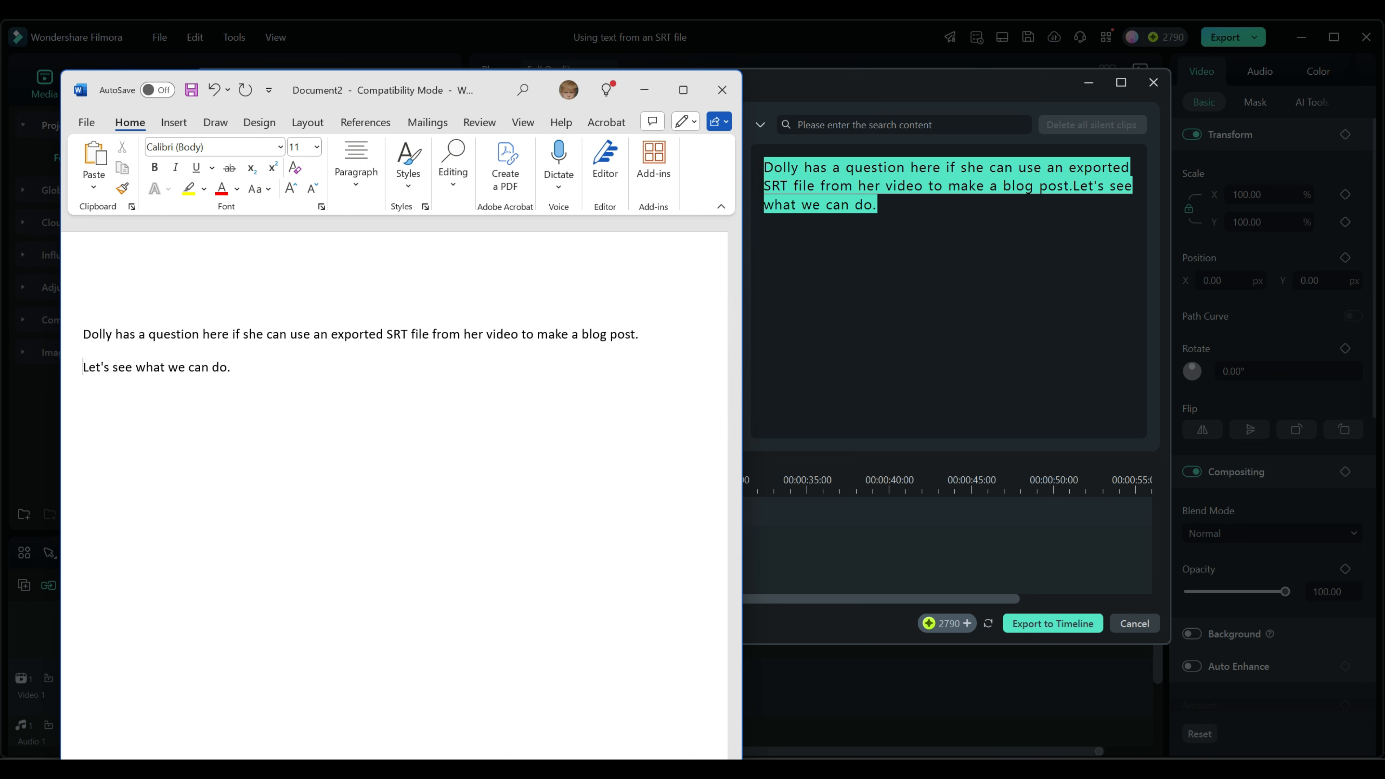